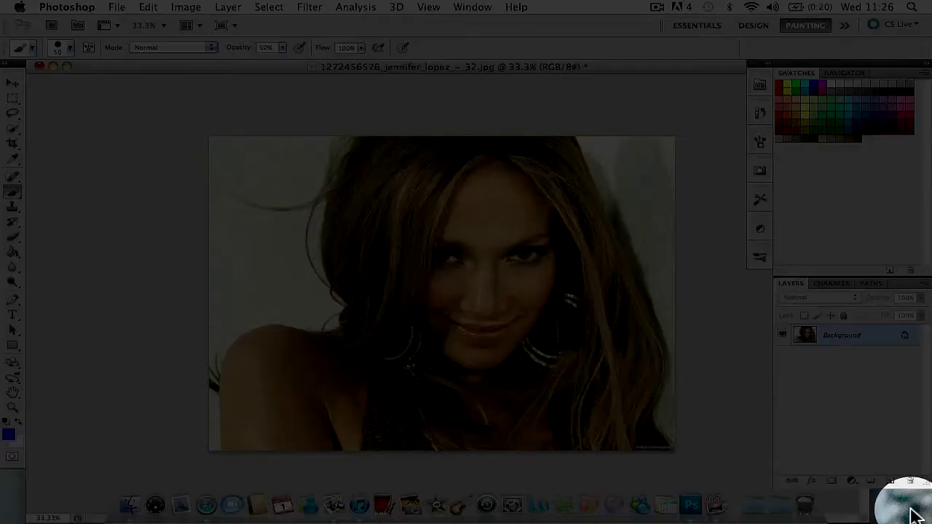
Add a new layer above the photo and set its blend mode to Soft Light.
left_click(892, 486)
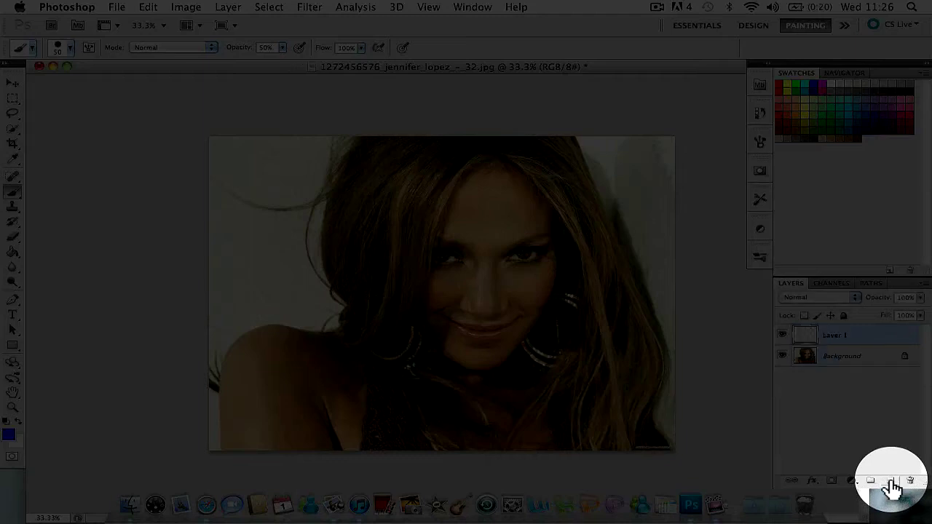
left_click(852, 298)
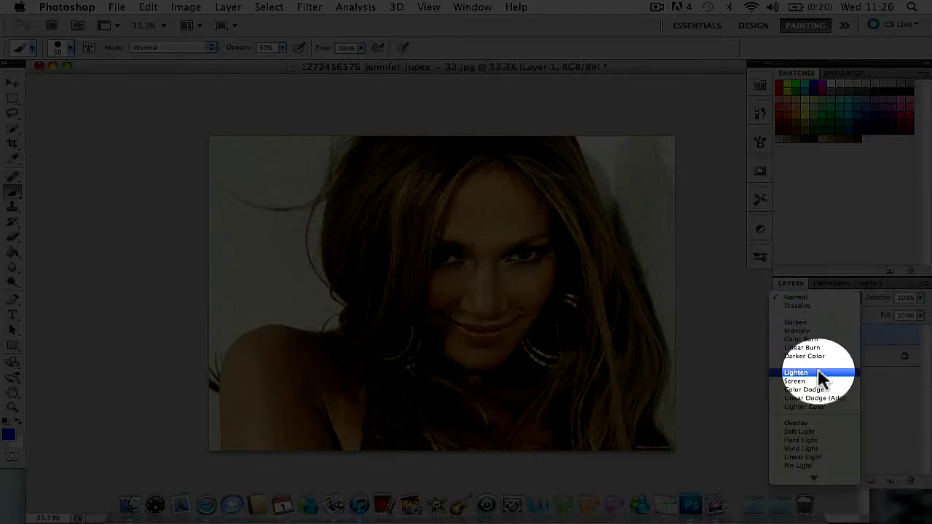
left_click(798, 432)
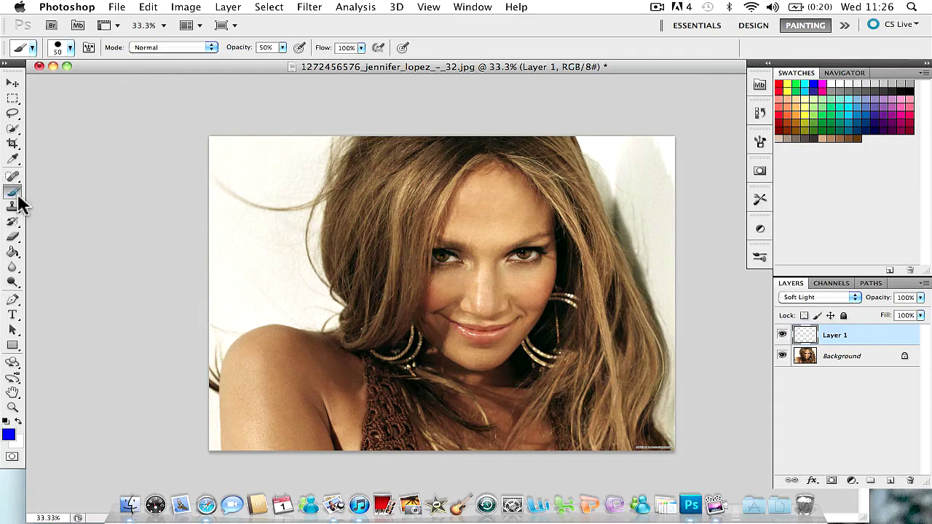
Set the Brush to a soft round tip with 0% hardness, 60 px size and 50% opacity.
left_click(71, 47)
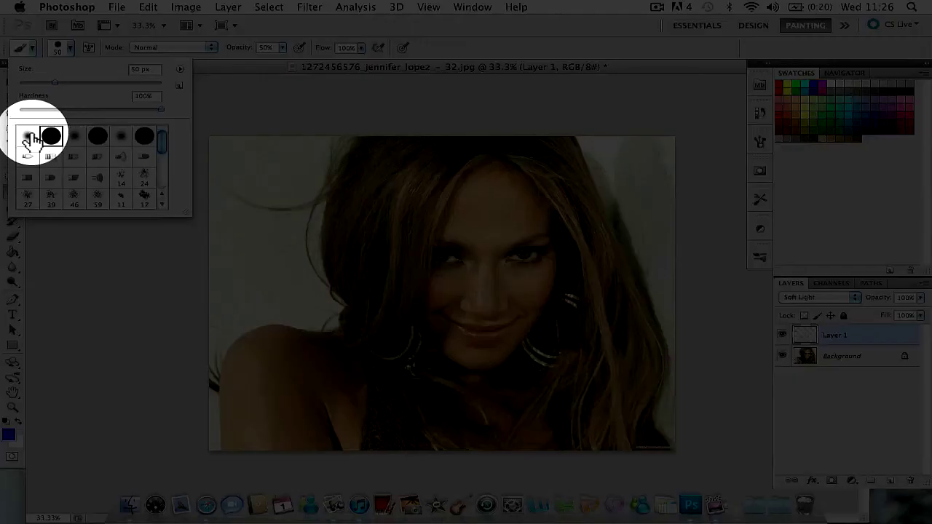
left_click(30, 137)
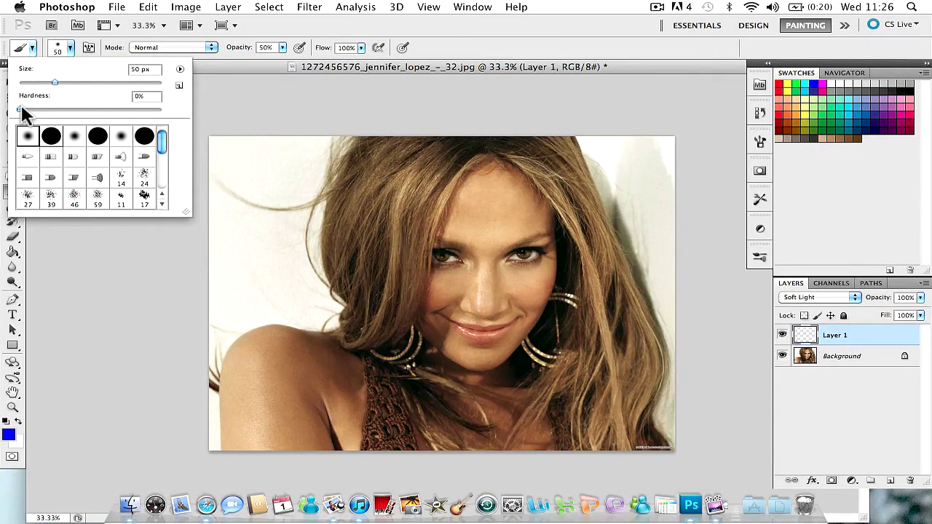
left_click(282, 47)
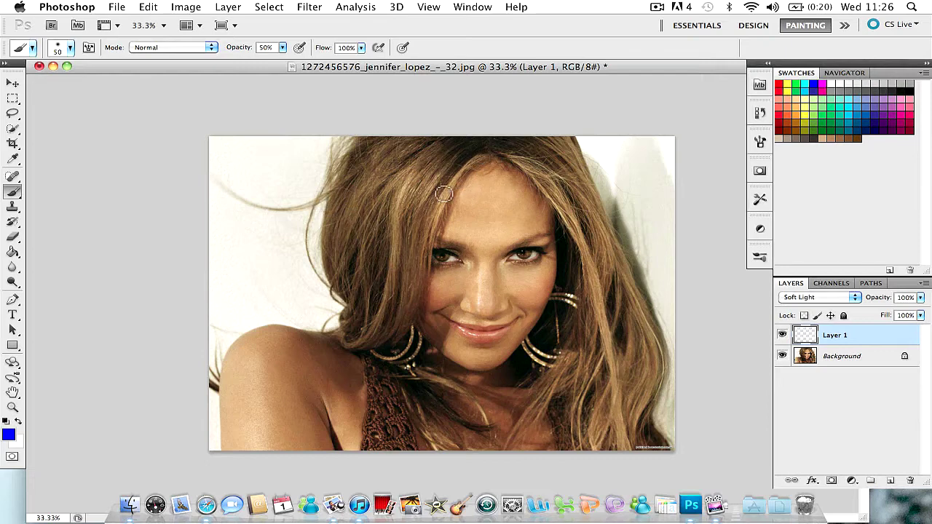
key("bracketleft")
key("bracketleft")
key("bracketright")
key("bracketright")
mouse_move(482, 158)
left_mouse_down()
mouse_move(464, 172)
mouse_move(510, 160)
left_mouse_up()
Change the foreground colour to a bright, fully saturated red.
left_click(9, 435)
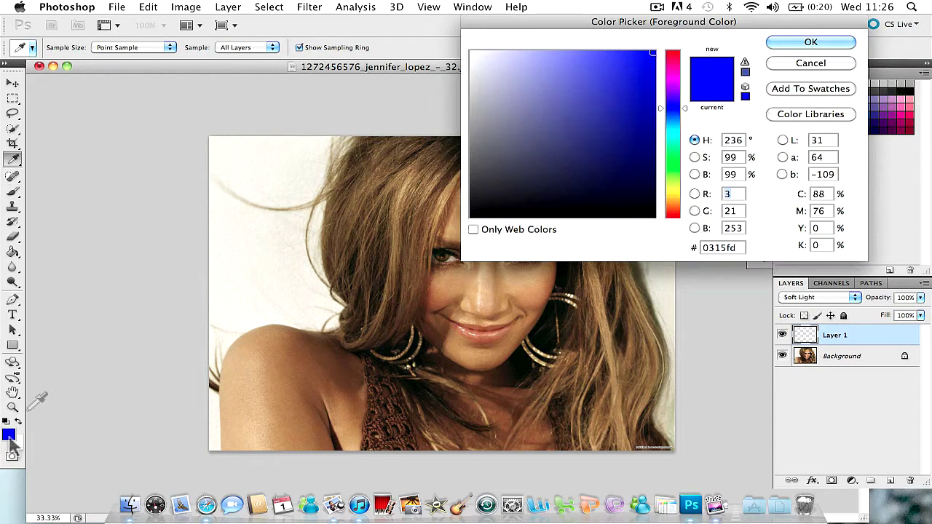
left_click(672, 52)
left_click(811, 42)
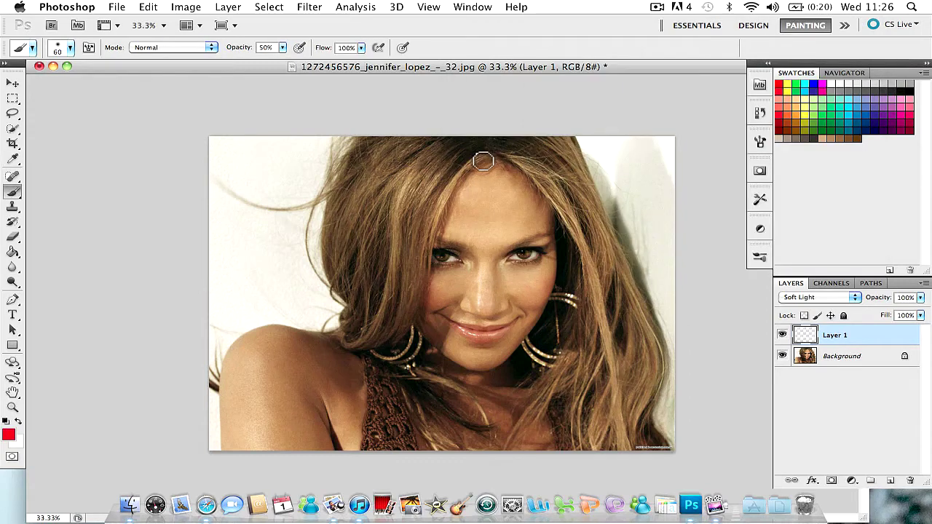
Paint red streaks along the hair strands framing the face and along an outer strand on each side.
mouse_move(510, 156)
left_mouse_down()
mouse_move(557, 196)
mouse_move(601, 278)
mouse_move(622, 446)
left_mouse_up()
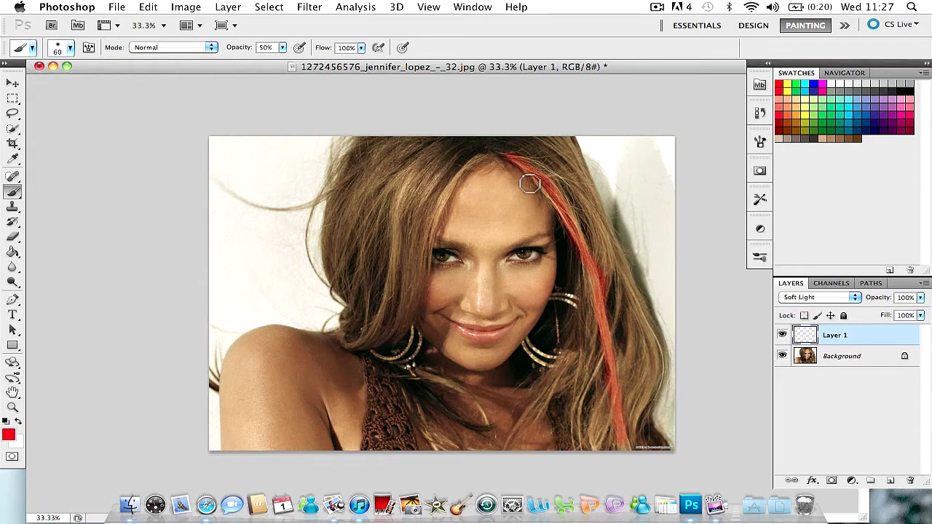
mouse_move(539, 188)
left_mouse_down()
mouse_move(567, 218)
mouse_move(599, 312)
left_mouse_up()
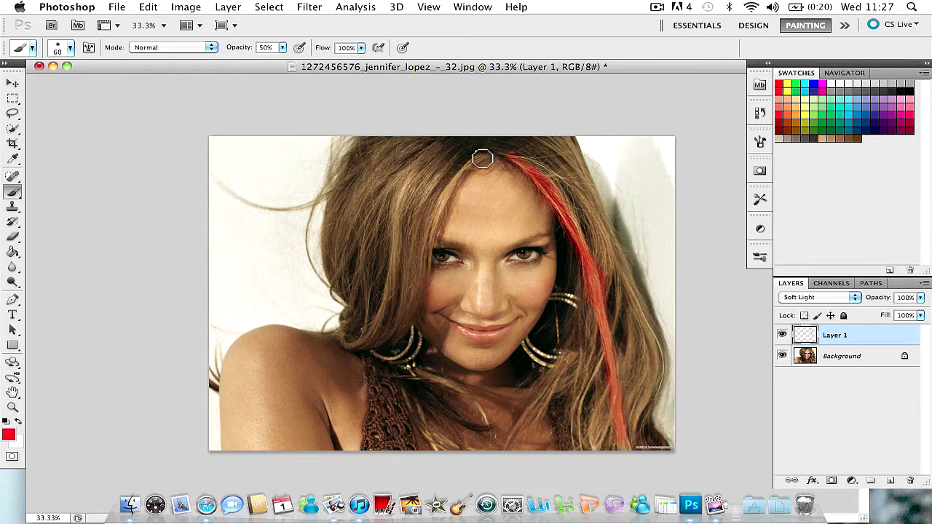
mouse_move(482, 158)
left_mouse_down()
mouse_move(436, 210)
mouse_move(430, 266)
left_mouse_up()
key("bracketleft")
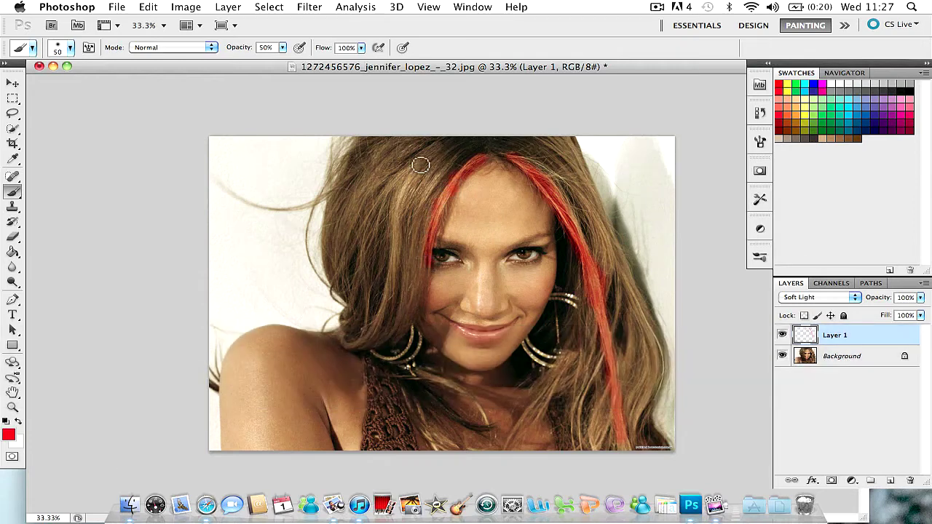
key("bracketright")
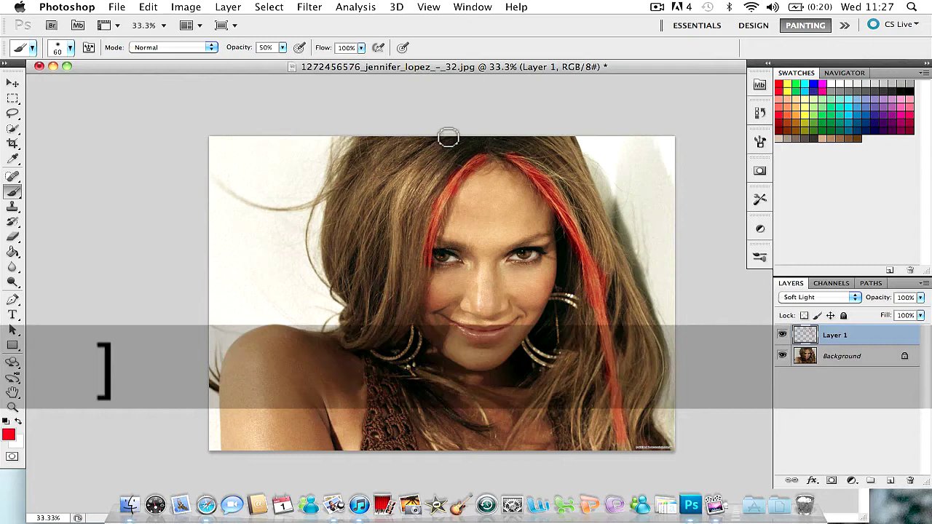
mouse_move(435, 147)
left_mouse_down()
mouse_move(399, 200)
mouse_move(395, 276)
mouse_move(369, 340)
left_mouse_up()
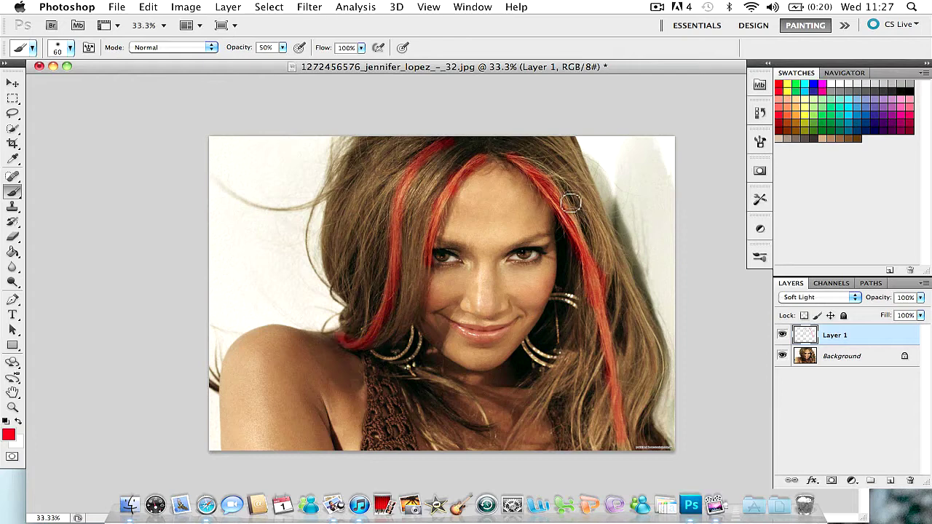
mouse_move(617, 250)
left_mouse_down()
mouse_move(663, 361)
mouse_move(638, 432)
left_mouse_up()
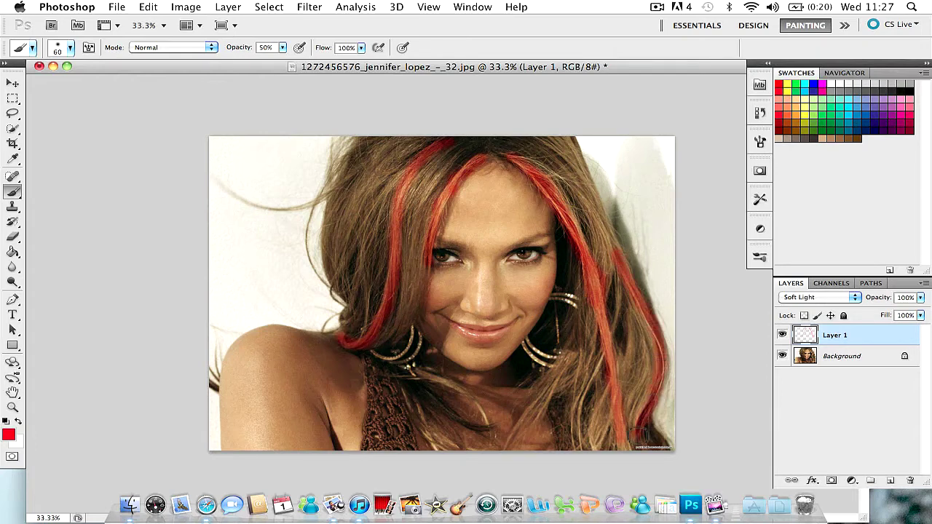
Set the Eraser to a soft 40 px tip at 50% opacity and clean up the red streaks' edges.
scroll(628, 435, "down", 10)
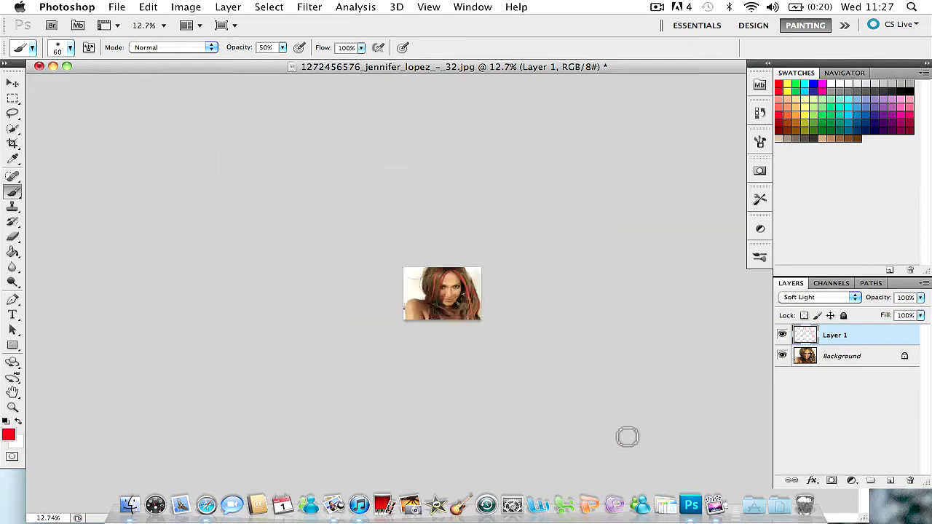
scroll(627, 437, "up", 8)
scroll(628, 435, "up", 3)
scroll(626, 430, "down", 1)
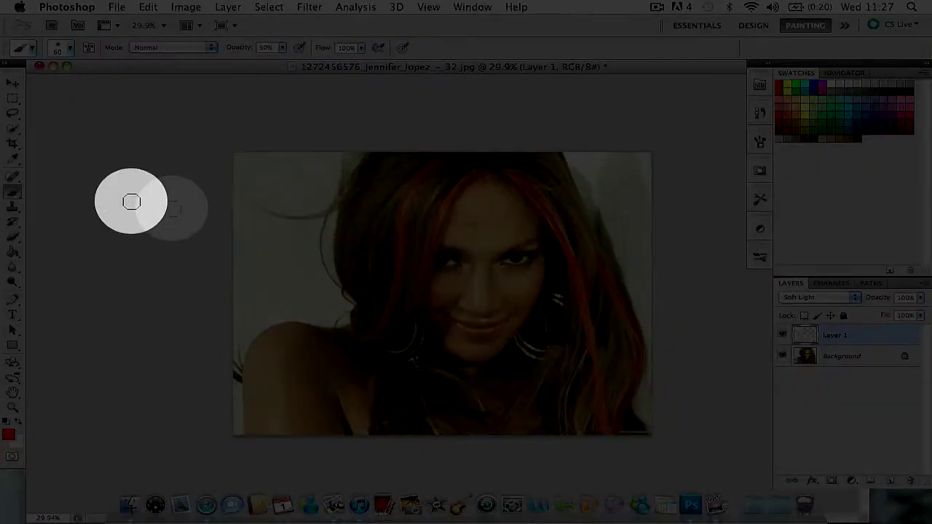
left_click(14, 237)
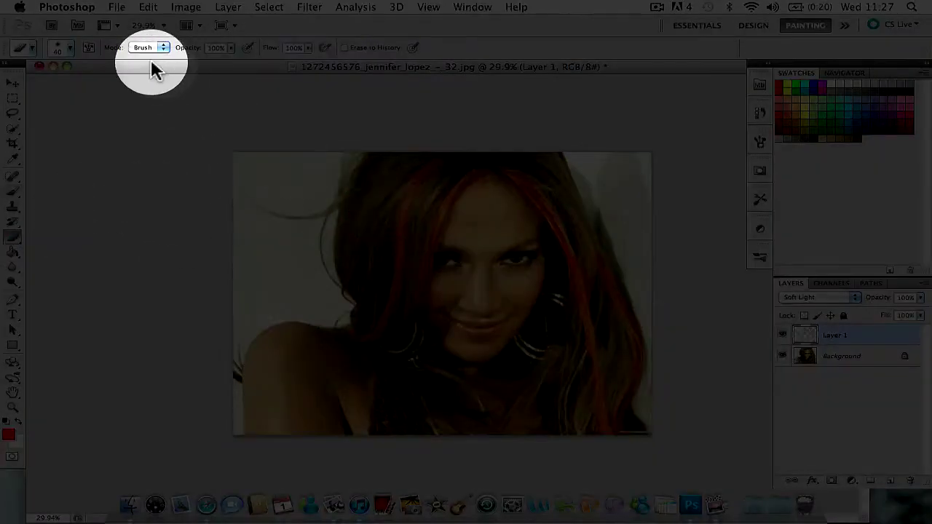
left_click(70, 48)
left_click_drag(60, 110, 9, 111)
left_click(245, 33)
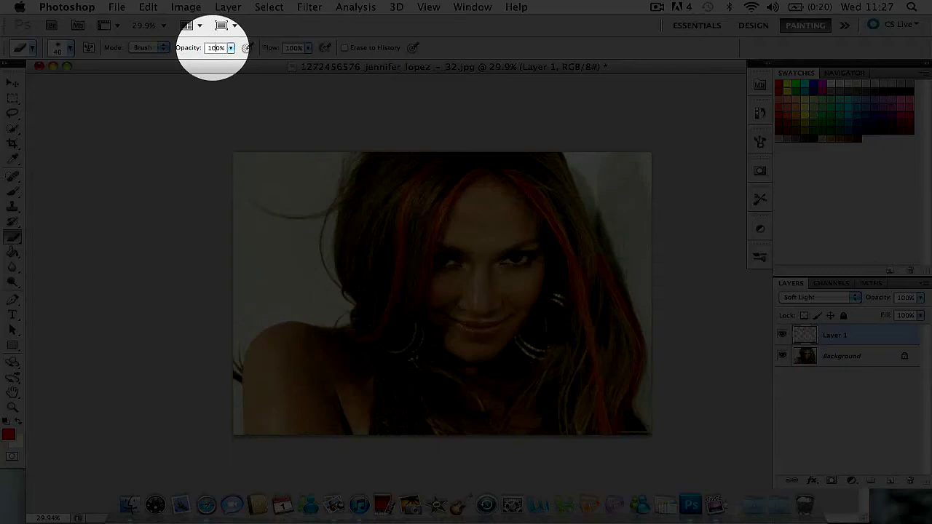
key("5")
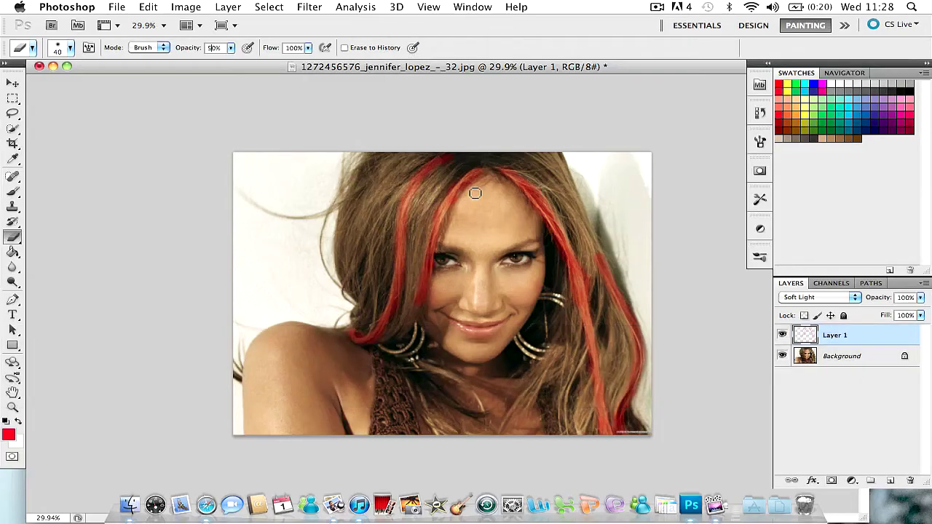
scroll(475, 193, "up", 3)
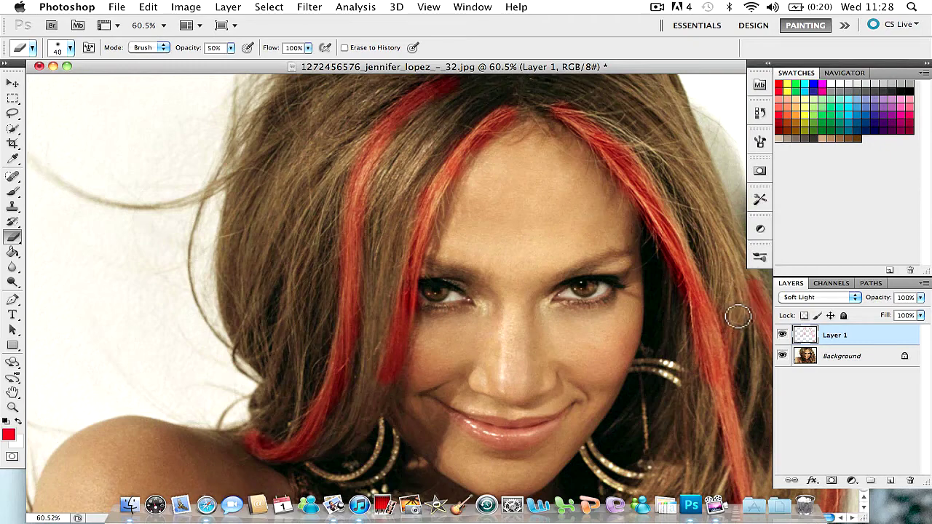
scroll(637, 366, "down", 5)
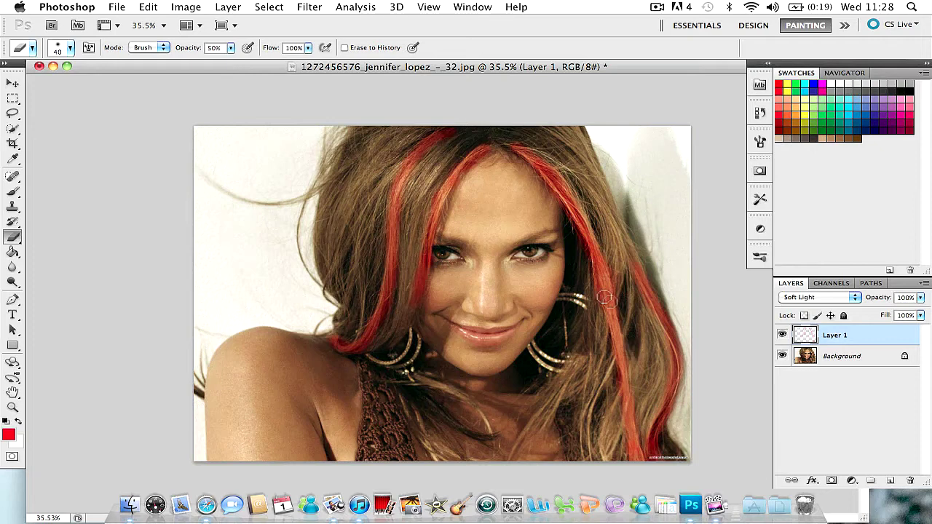
Reduce the Brush size to 40 px and touch up the red strand beside the forehead and cheek.
left_click(13, 191)
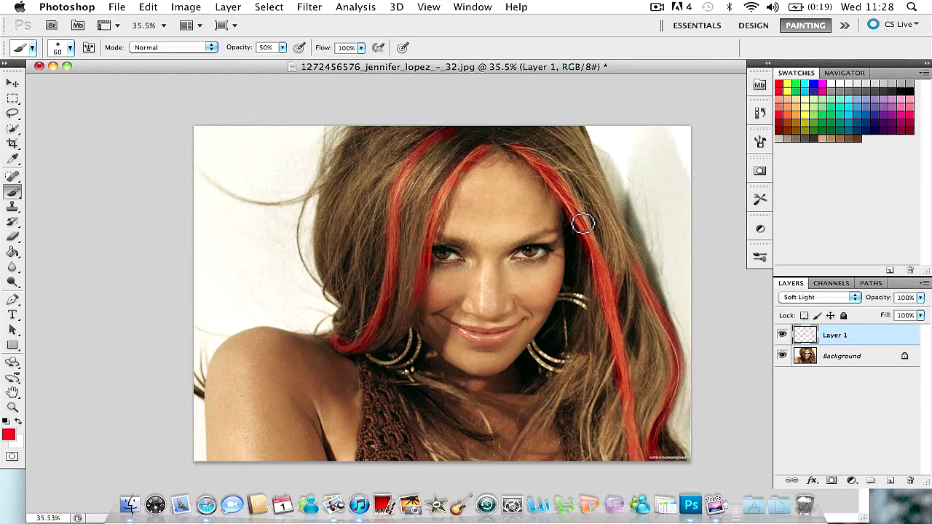
scroll(583, 224, "up", 5)
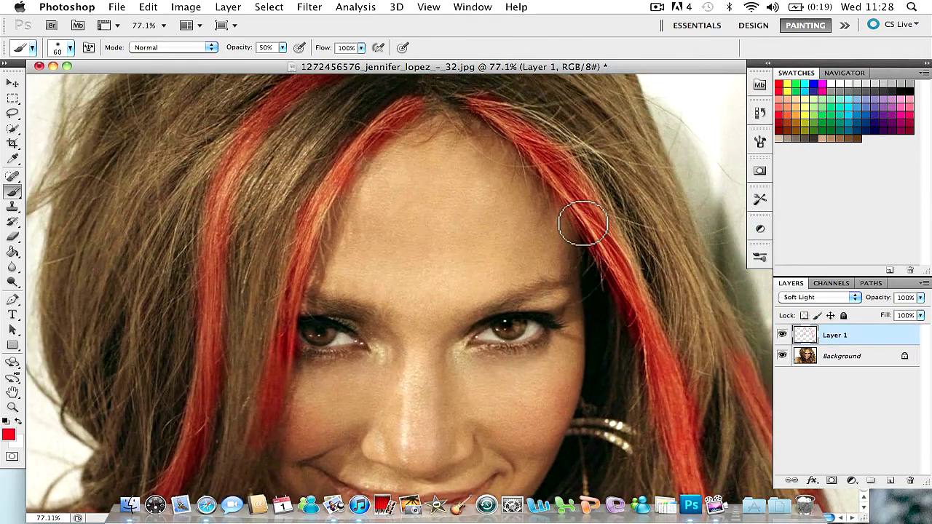
key("bracketleft")
key("bracketleft")
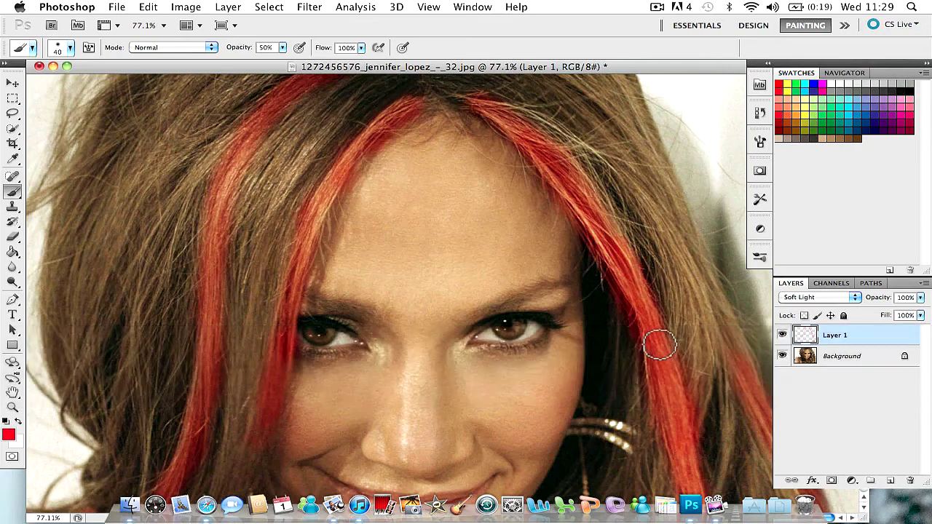
Add a Hue/Saturation adjustment layer and clip it to the painted streak layer.
scroll(405, 166, "down", 5)
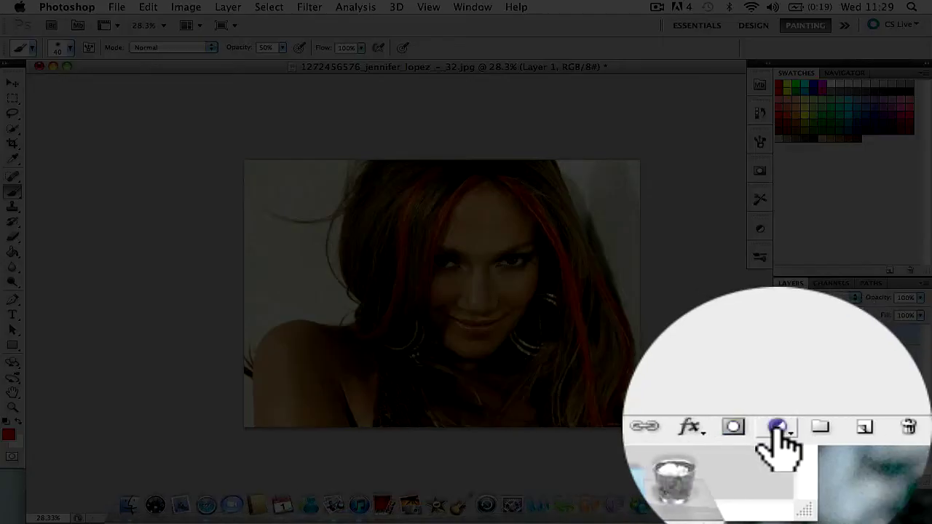
left_click(778, 431)
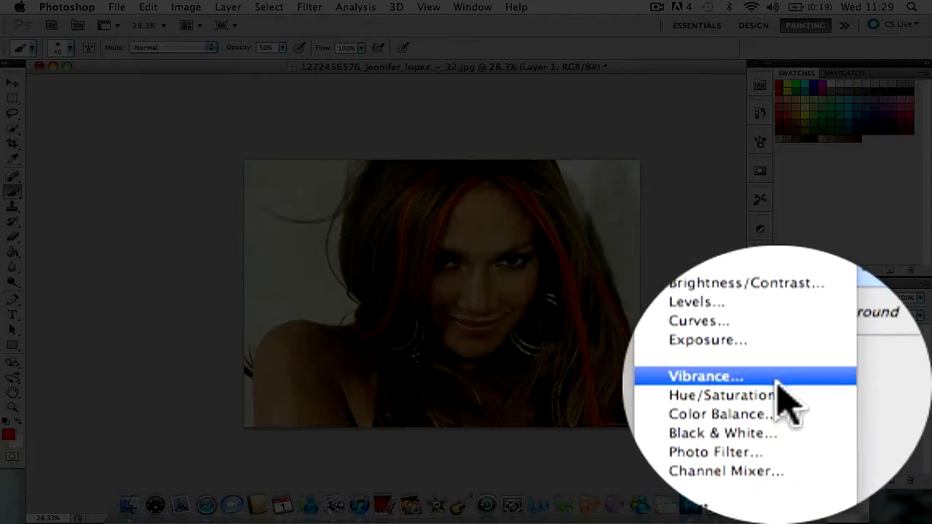
left_click(783, 393)
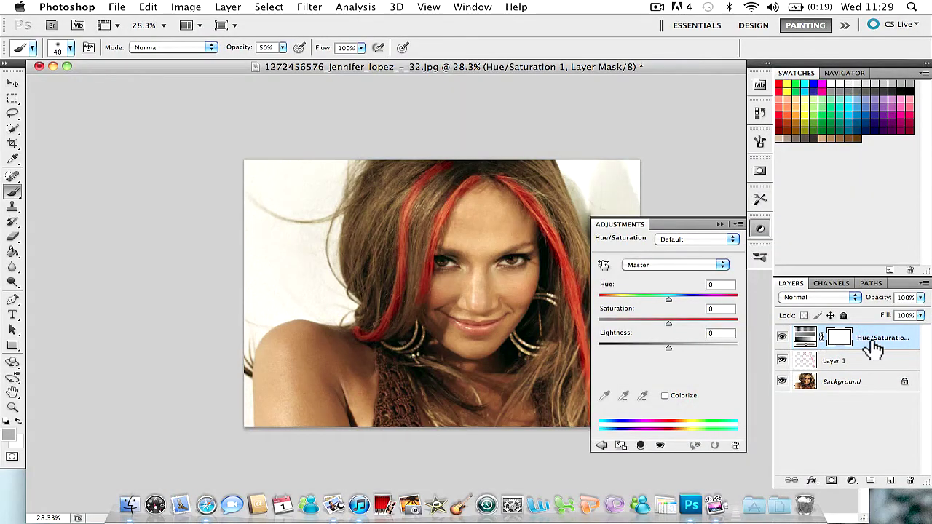
right_click(871, 338)
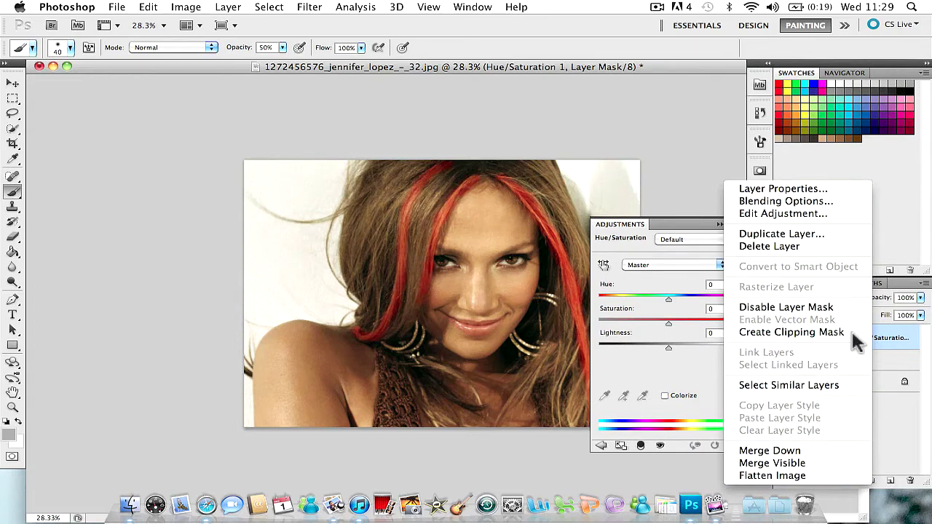
left_click(854, 339)
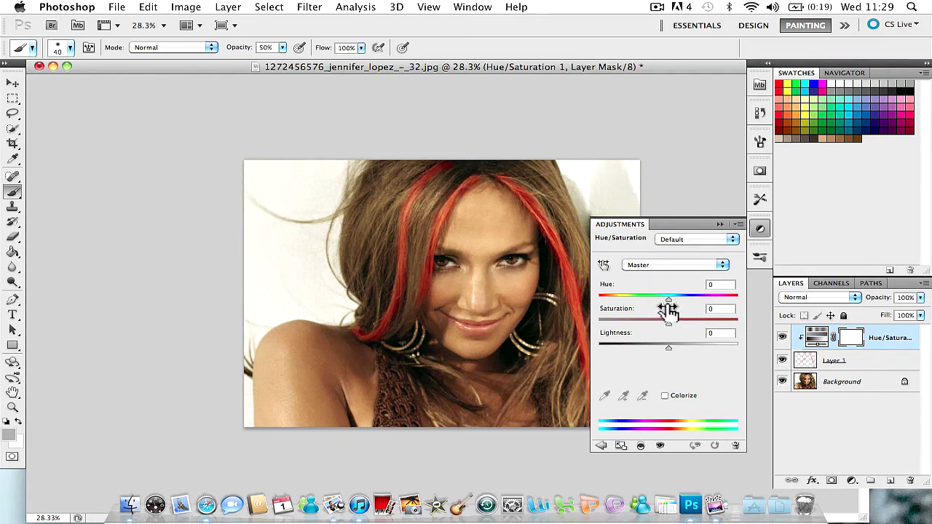
Recolour the streaks pink with Hue -37, Saturation +100 and Lightness +32, and collapse the adjustment settings.
mouse_move(669, 300)
left_mouse_down()
mouse_move(739, 304)
mouse_move(643, 303)
mouse_move(675, 322)
mouse_move(737, 322)
left_mouse_up()
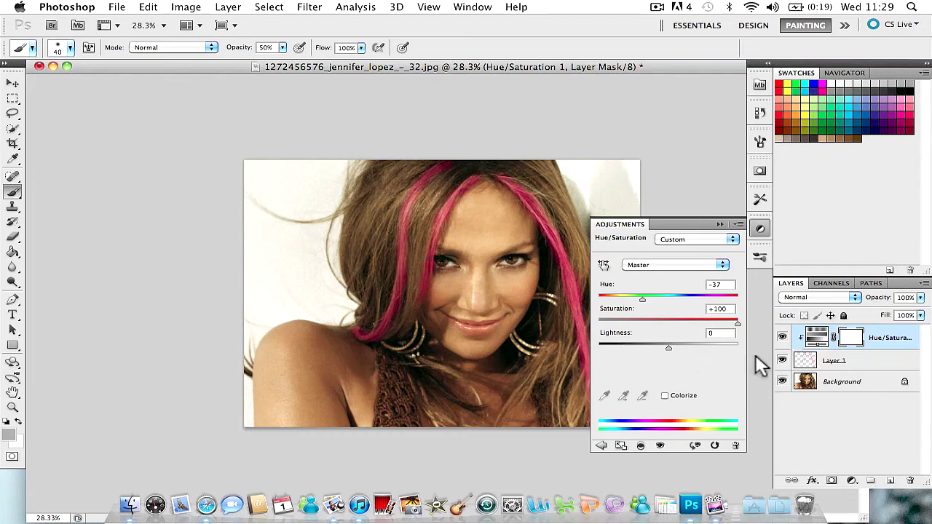
left_click_drag(669, 348, 734, 350)
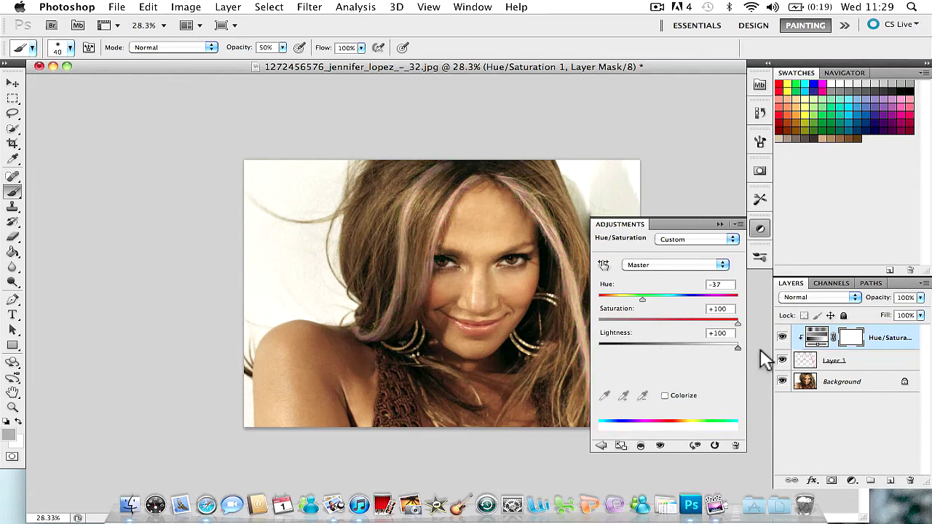
left_click_drag(743, 357, 690, 342)
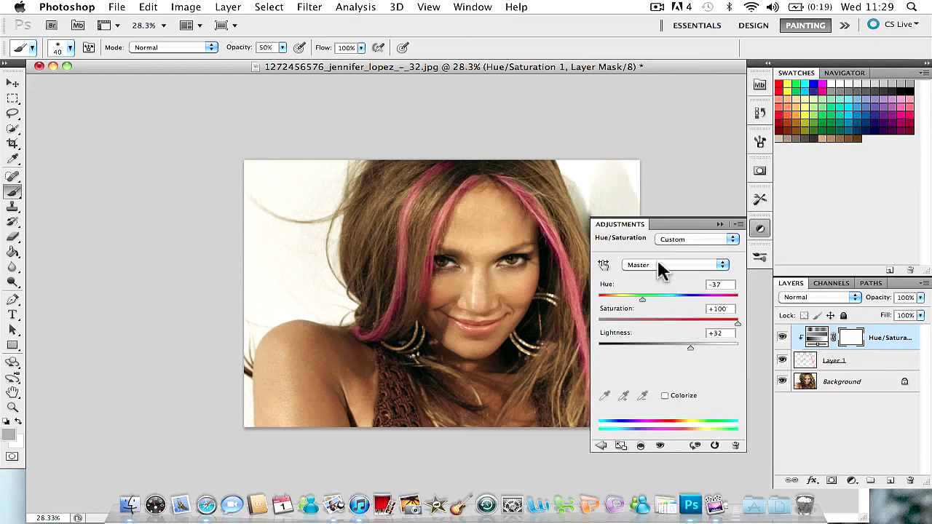
left_click(718, 222)
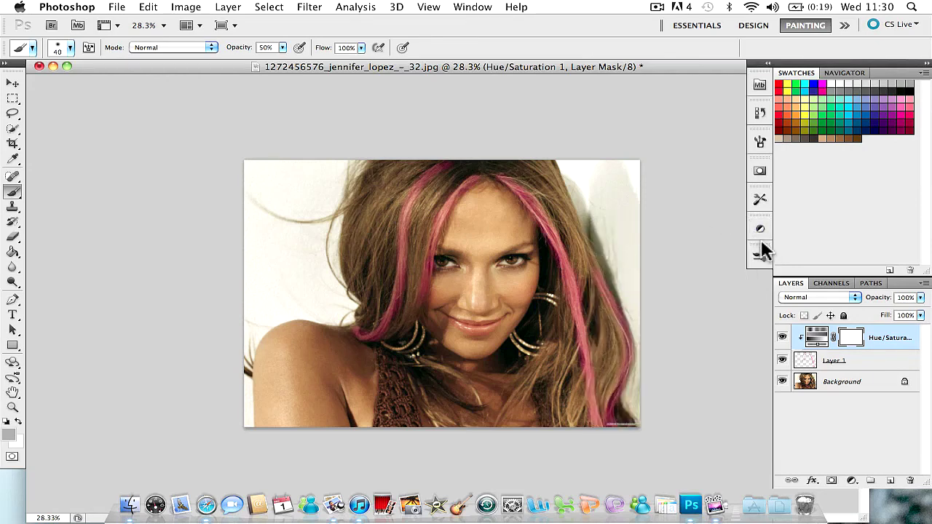